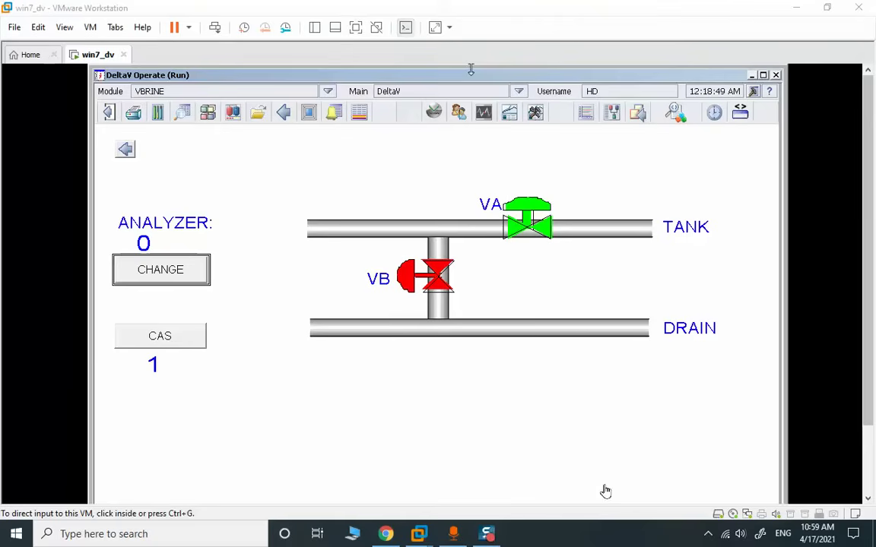
# Step: Switch the win7_dv virtual machine to full screen showing the VBRINE display
pyautogui.click(354, 29)
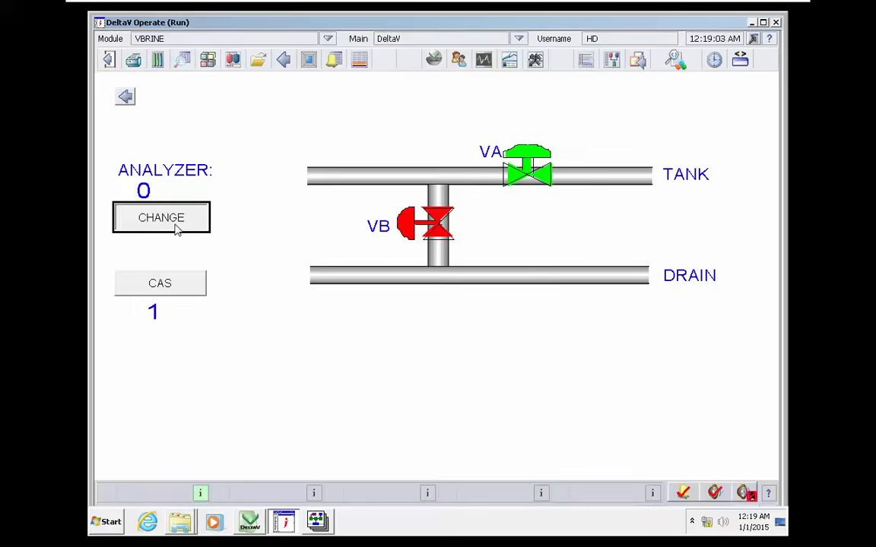
# Step: Set the analyzer value to 6 with the Data Entry slider, closing VA and opening VB
pyautogui.click(176, 230)
pyautogui.moveTo(186, 228); pyautogui.dragTo(228, 228)
pyautogui.press('Return')
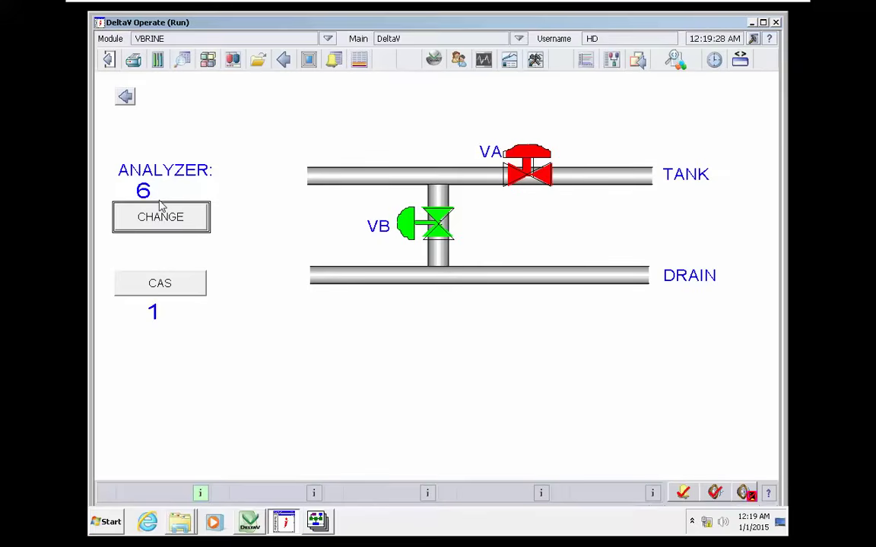
# Step: Return the analyzer value to 0 so VA reopens and VB closes
pyautogui.click(161, 211)
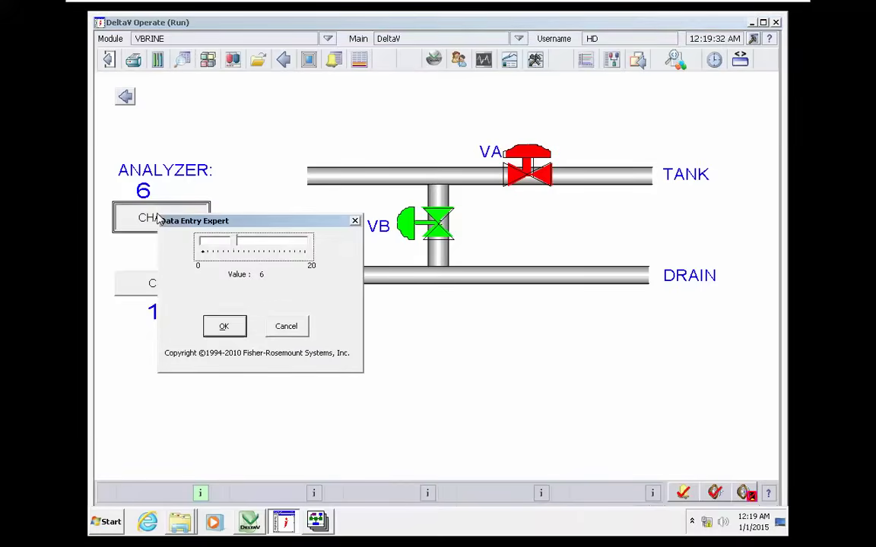
pyautogui.moveTo(236, 249); pyautogui.dragTo(199, 251)
pyautogui.press('Return')
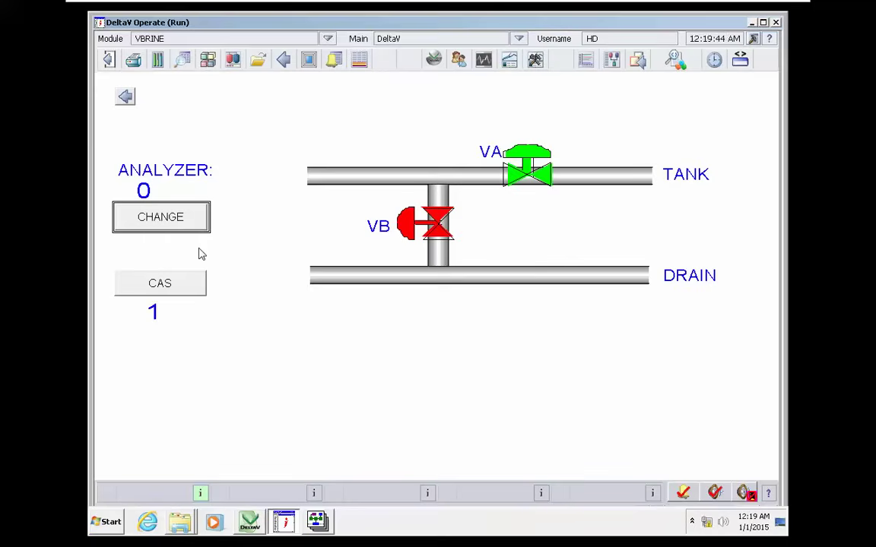
# Step: Enter an analyzer value of 5, switching flow from VA to drain valve VB
pyautogui.click(180, 220)
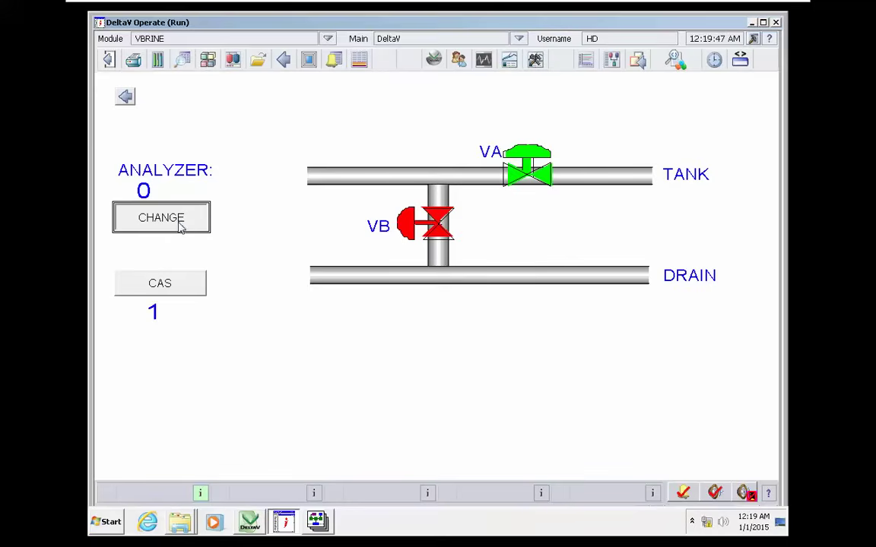
pyautogui.moveTo(234, 255); pyautogui.dragTo(244, 252)
pyautogui.press('Return')
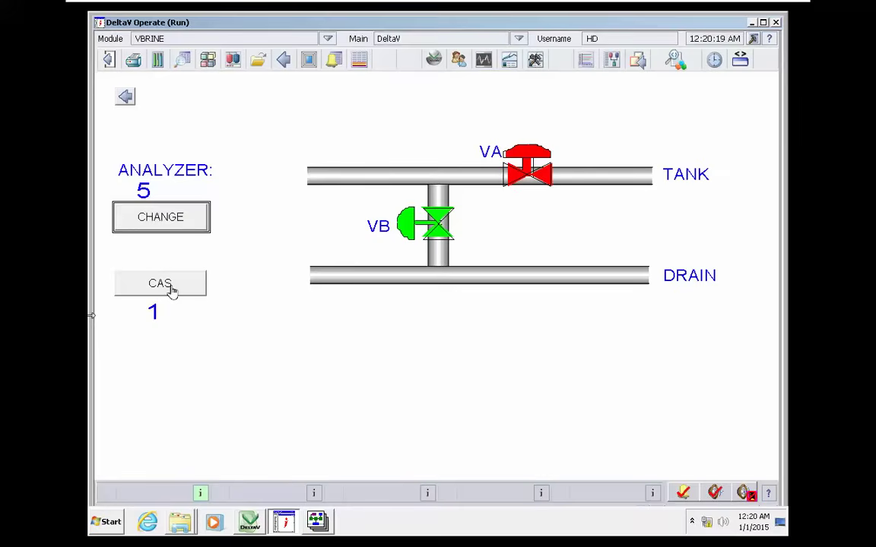
# Step: Toggle the CAS button from 1 to 0 with the analyzer held at 5
pyautogui.click(172, 290)
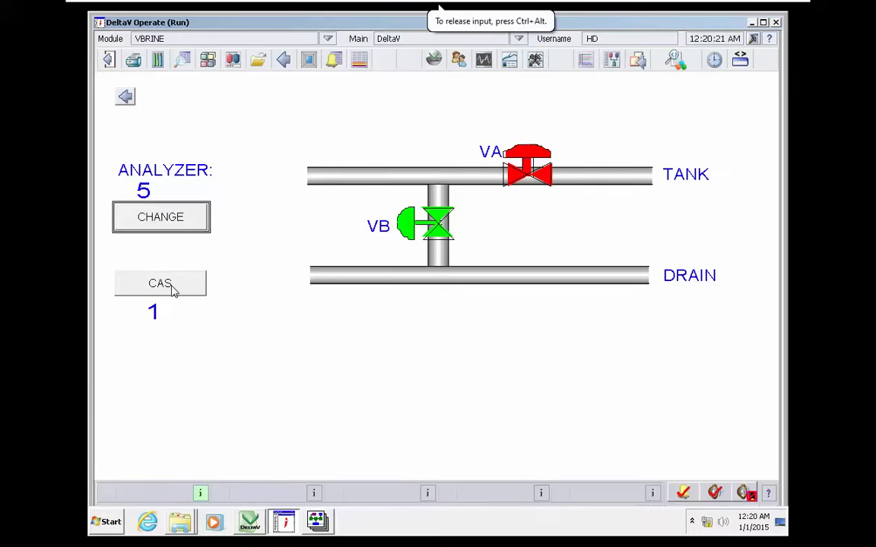
pyautogui.click(172, 291)
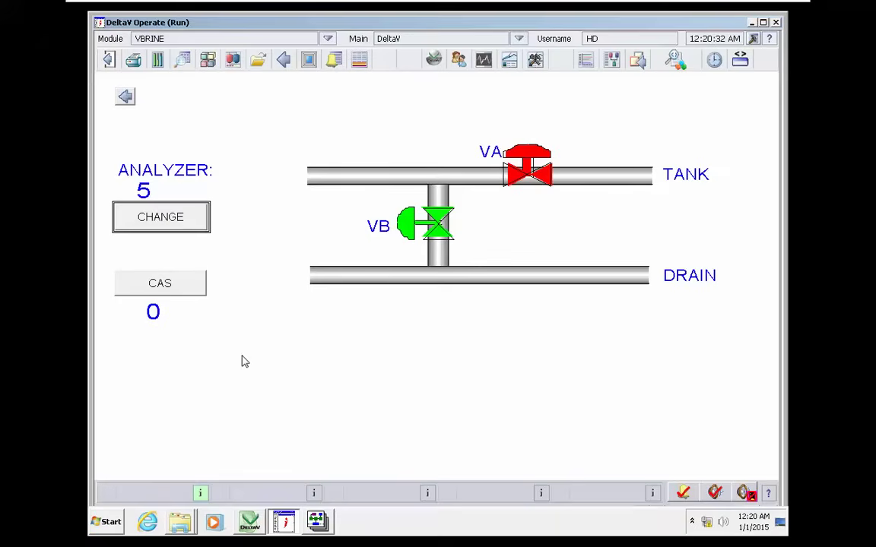
# Step: With CAS at 0, lower the analyzer to 0 while VA stays closed and VB open
pyautogui.click(181, 216)
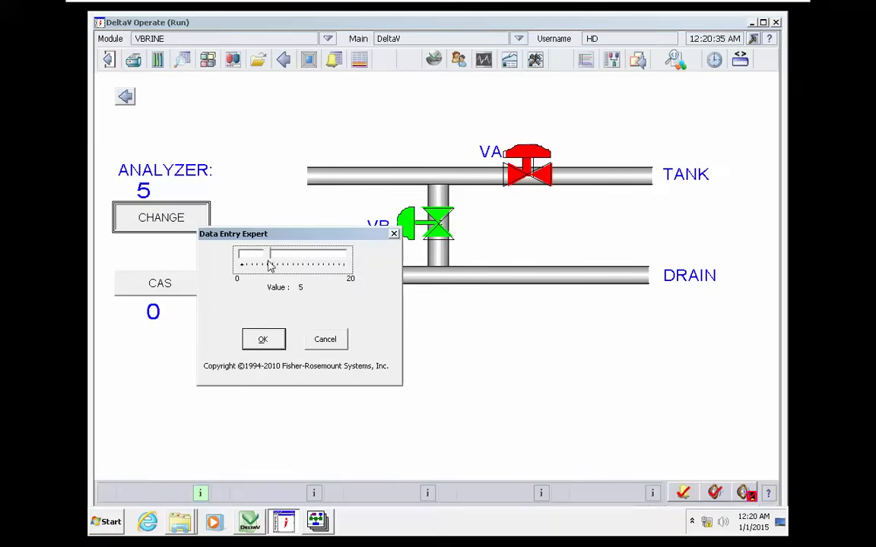
pyautogui.moveTo(268, 261); pyautogui.dragTo(238, 262)
pyautogui.click(263, 334)
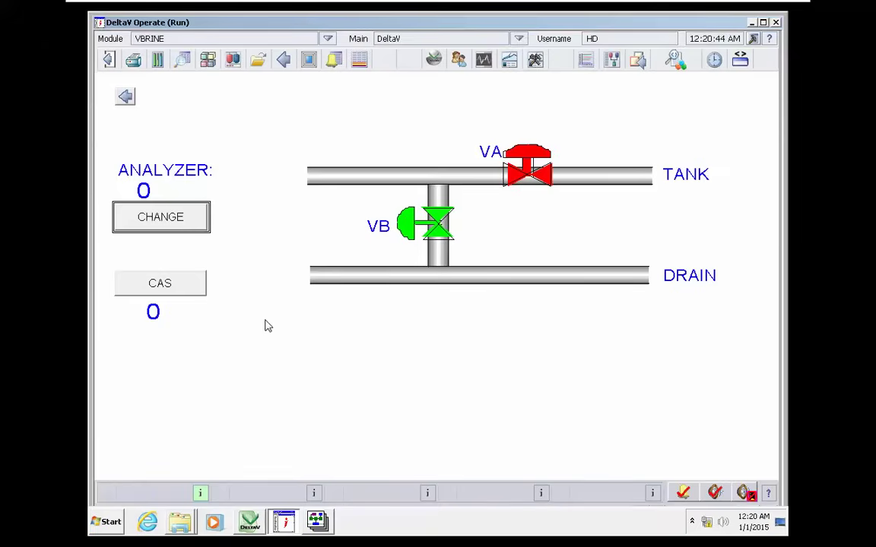
pyautogui.click(180, 295)
# Step: Close drain valve VB from its faceplate so VA reopens to the tank
pyautogui.click(431, 231)
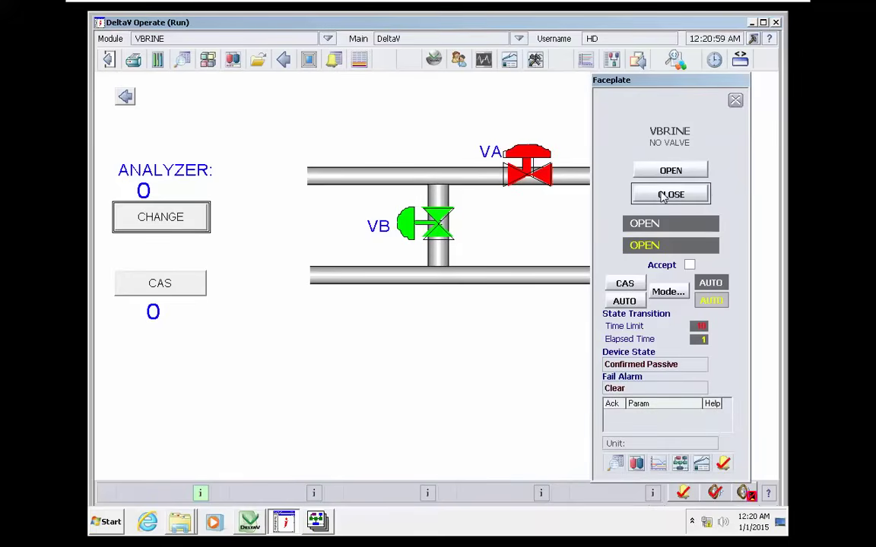
pyautogui.click(663, 196)
pyautogui.click(735, 100)
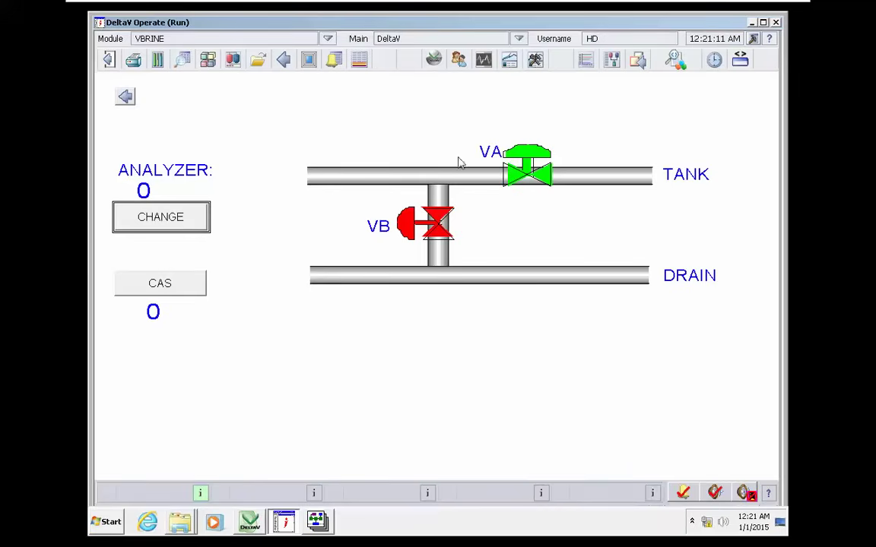
# Step: Raise the analyzer to 4, then back to 0, with valves VA and VB unchanged
pyautogui.click(176, 218)
pyautogui.moveTo(220, 243); pyautogui.dragTo(225, 245)
pyautogui.press('Return')
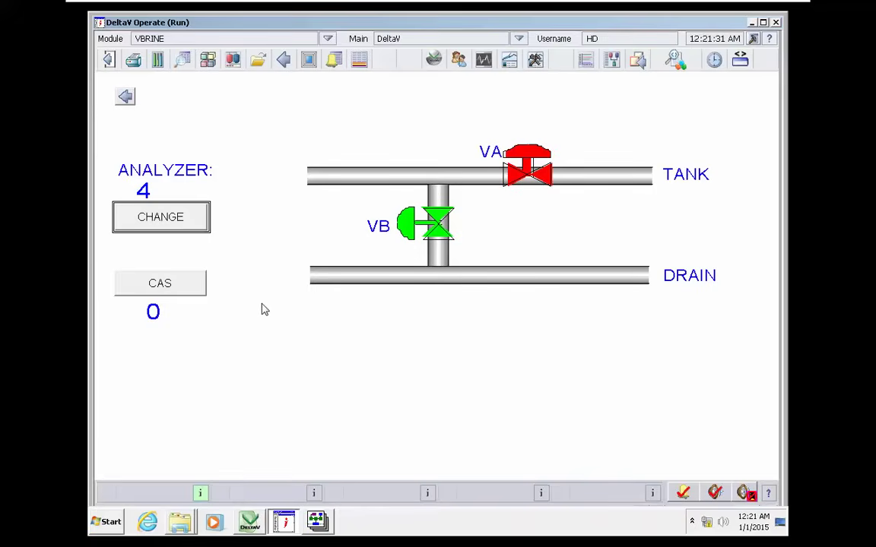
pyautogui.click(116, 210)
pyautogui.moveTo(203, 256); pyautogui.dragTo(182, 253)
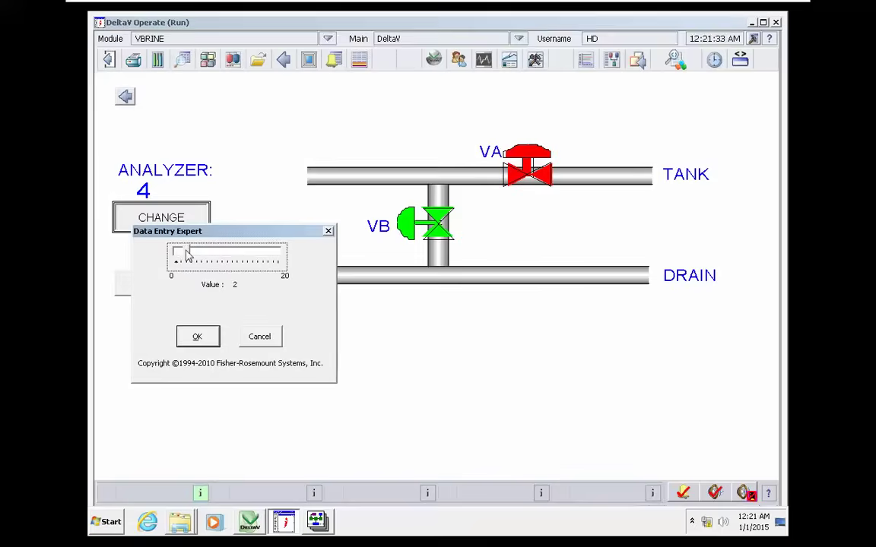
pyautogui.press('Return')
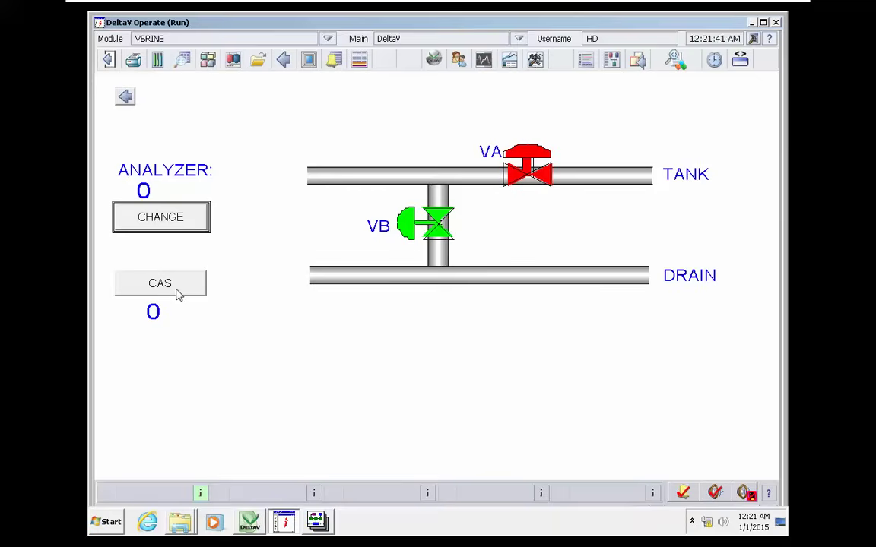
# Step: Close drain valve VB again via its faceplate, reopening VA toward the tank
pyautogui.click(179, 295)
pyautogui.click(425, 225)
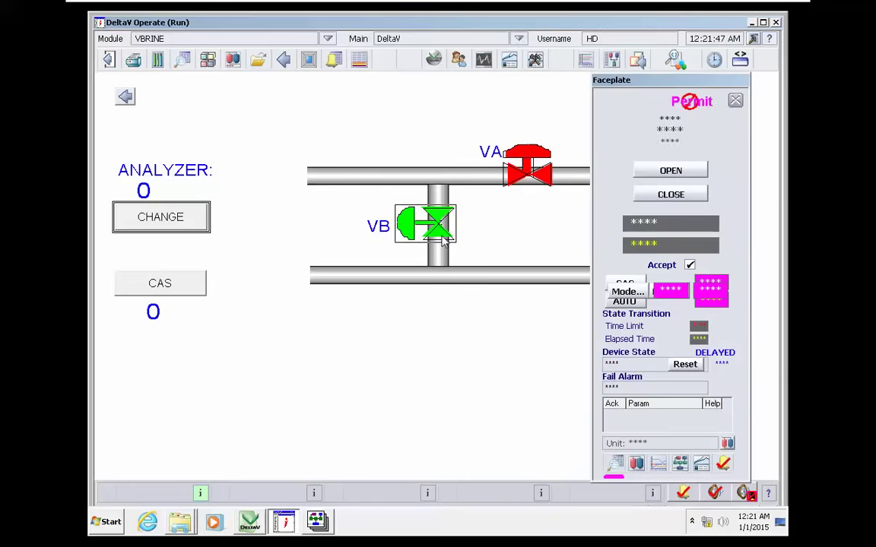
pyautogui.click(664, 195)
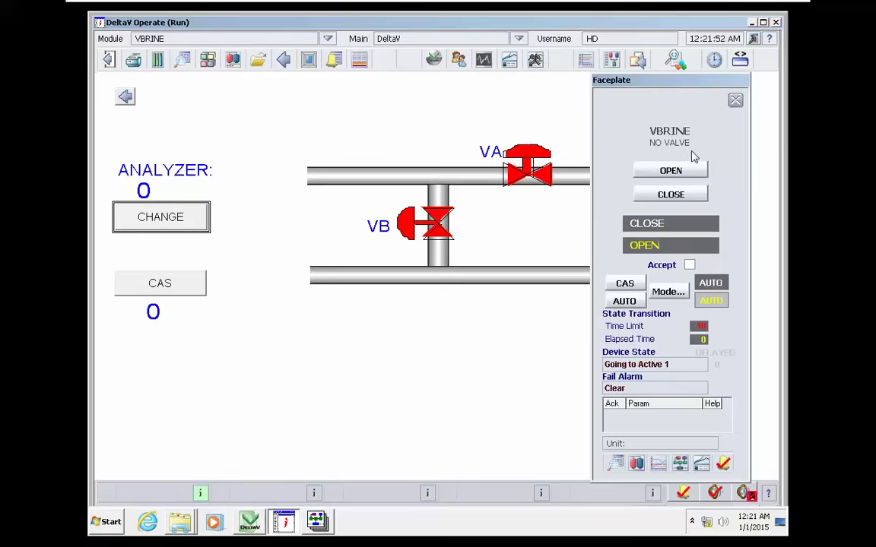
pyautogui.click(735, 101)
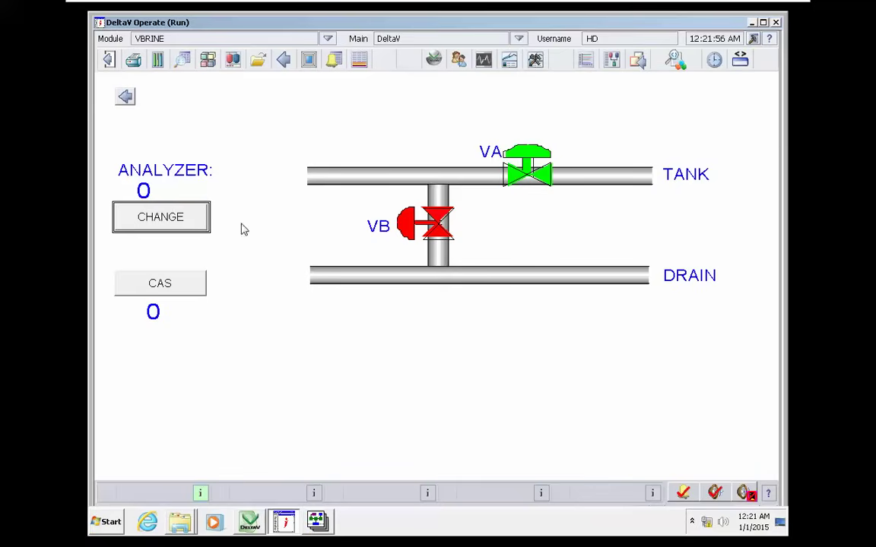
# Step: Enter an analyzer value of 11 with the slider and confirm it
pyautogui.click(185, 222)
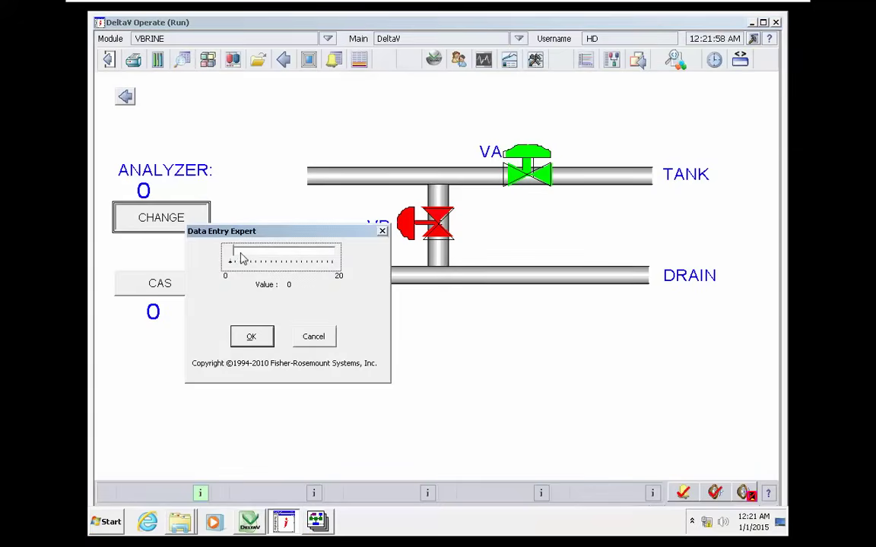
pyautogui.moveTo(242, 259); pyautogui.dragTo(263, 259)
pyautogui.press('Return')
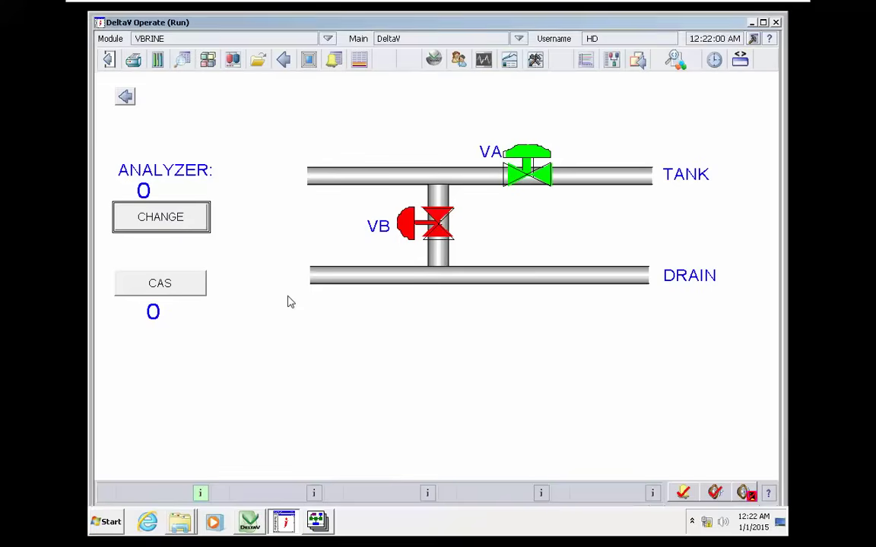